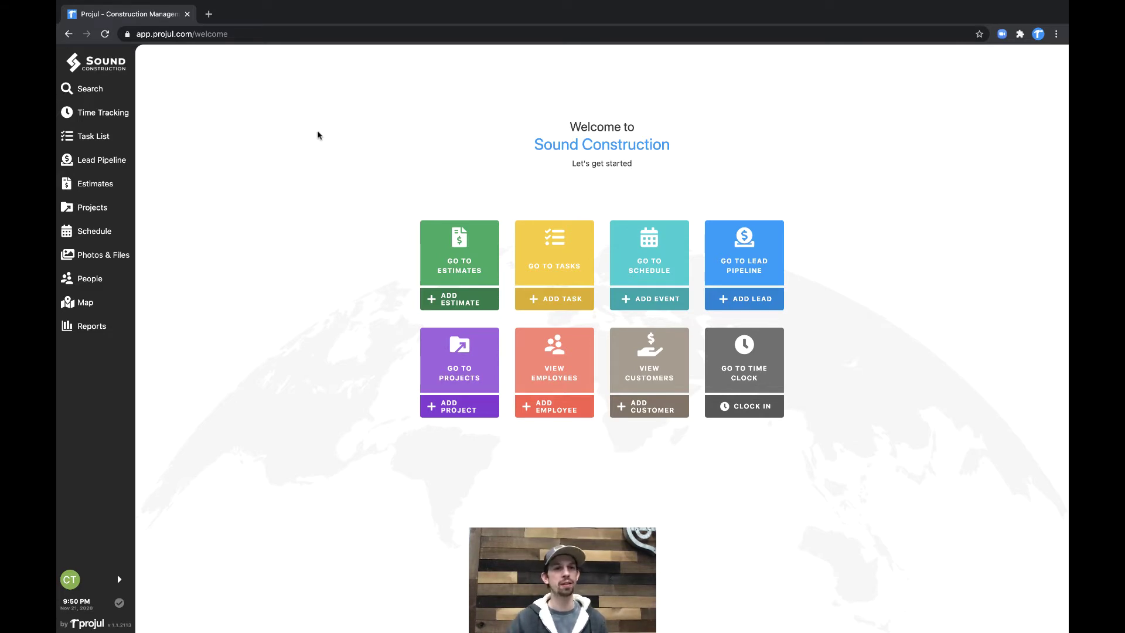
# Step: Show the Estimates to Write list and bring up quick actions for Glenn Rhee's lead
pyautogui.click(124, 160)
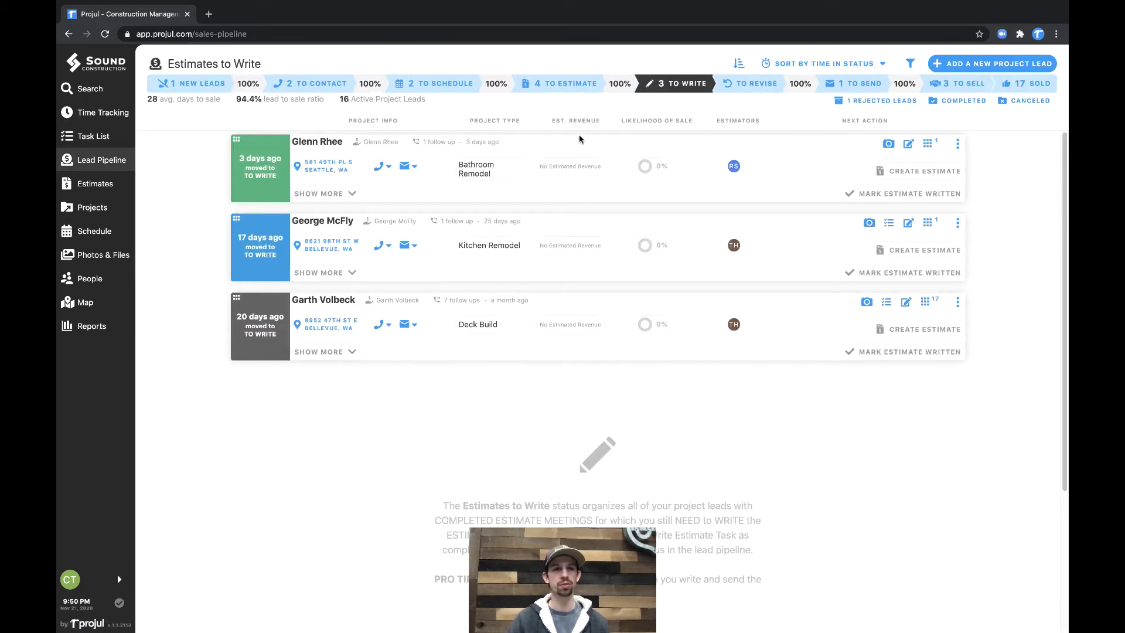
pyautogui.click(926, 144)
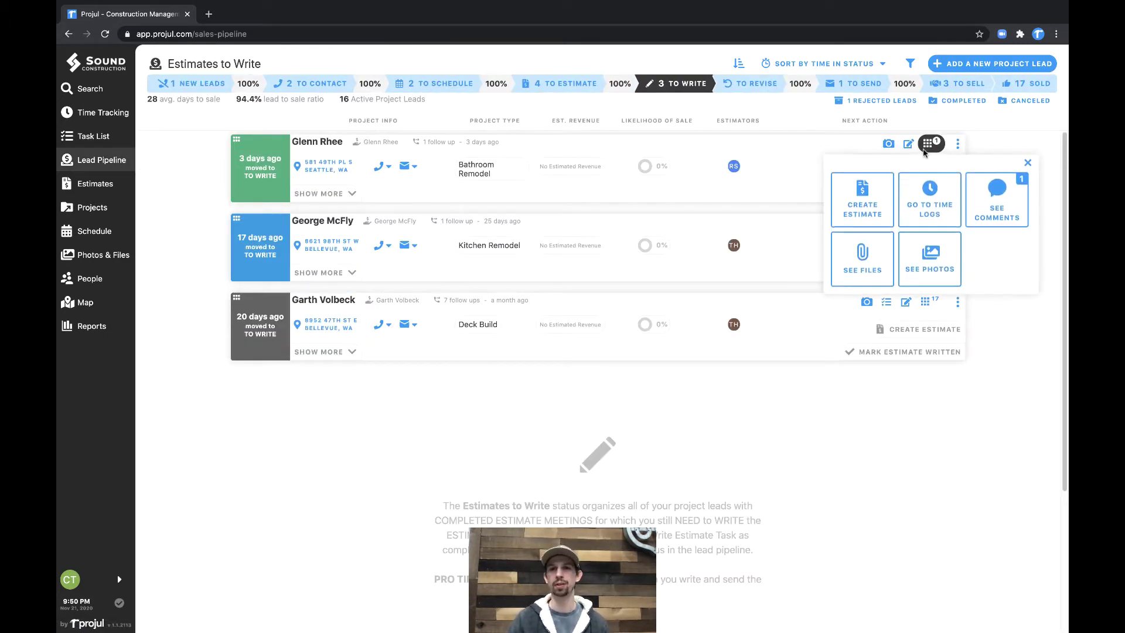
# Step: Create a new Bathroom Remodel estimate for Glenn Rhee from the quick-action popup
pyautogui.click(862, 190)
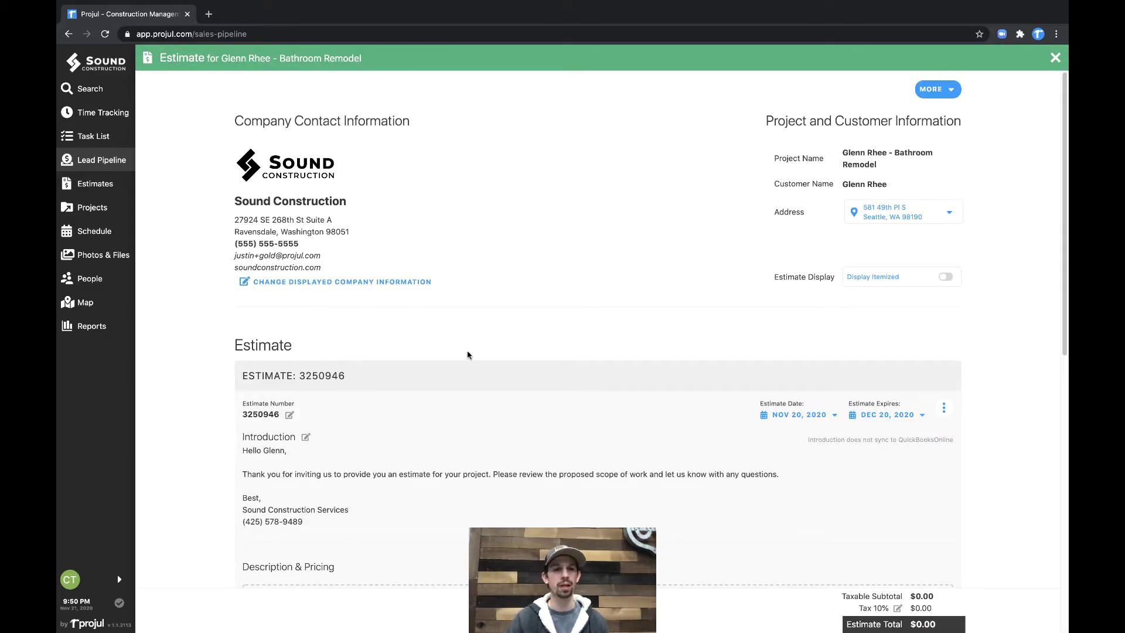
pyautogui.scroll(-2, 537, 356)
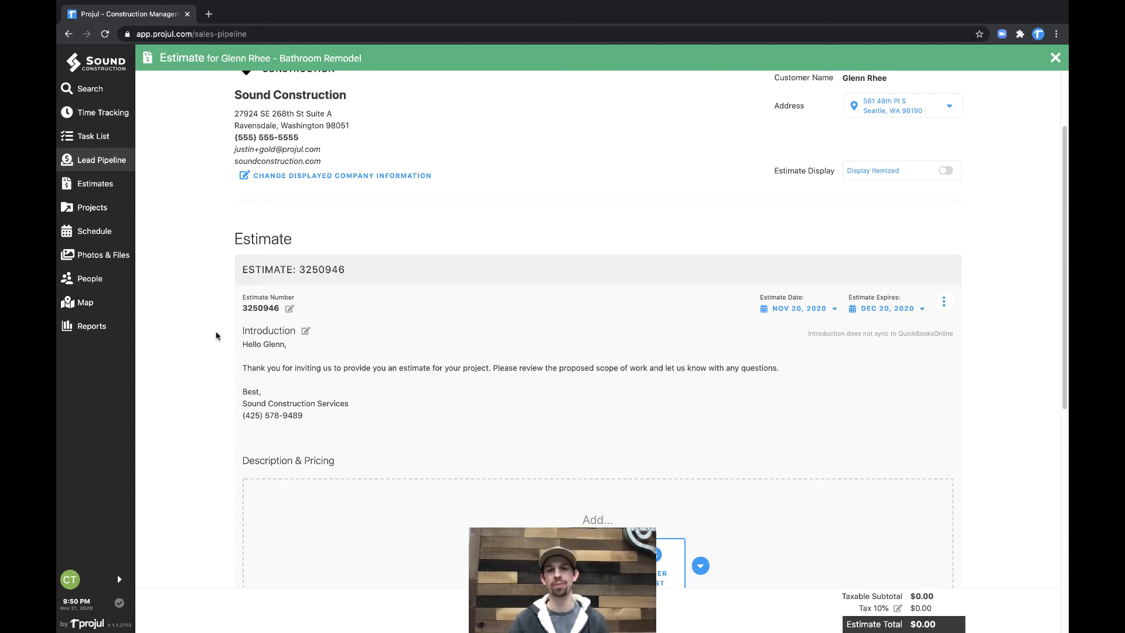
pyautogui.scroll(-1, 218, 335)
pyautogui.scroll(-4, 218, 334)
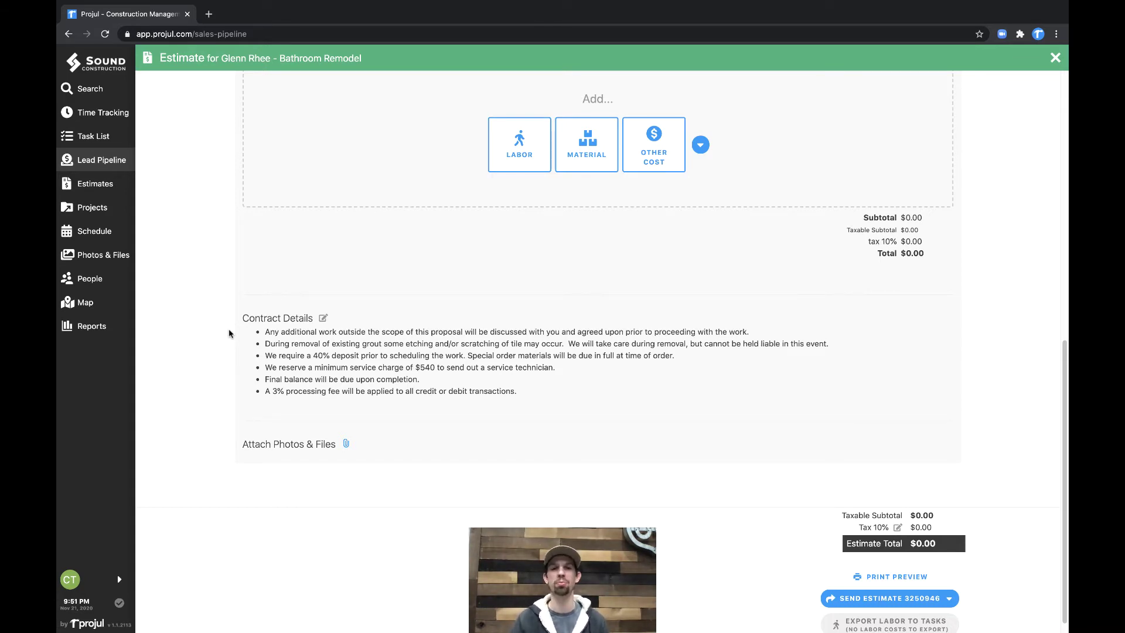
pyautogui.scroll(3, 220, 336)
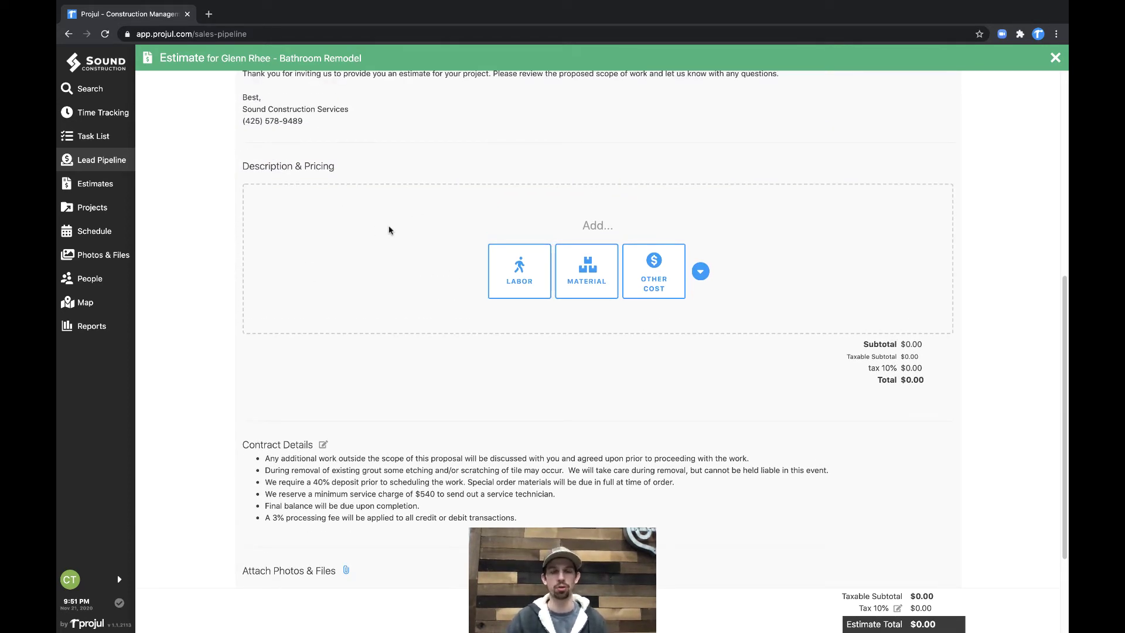
pyautogui.scroll(4, 389, 231)
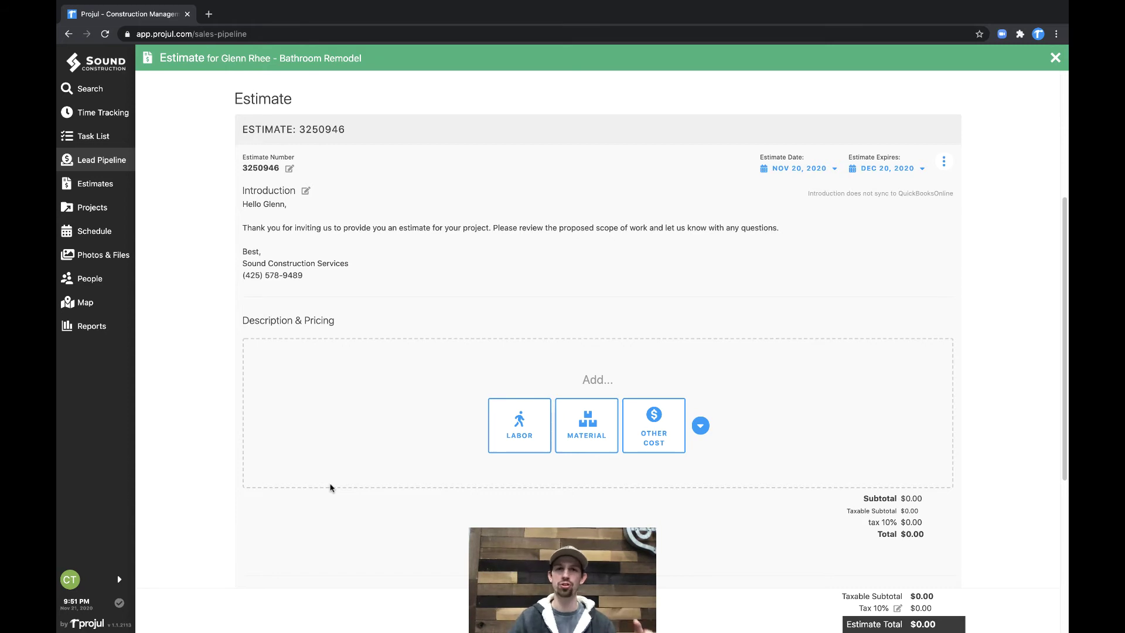
pyautogui.scroll(-2, 330, 487)
pyautogui.scroll(-2, 329, 485)
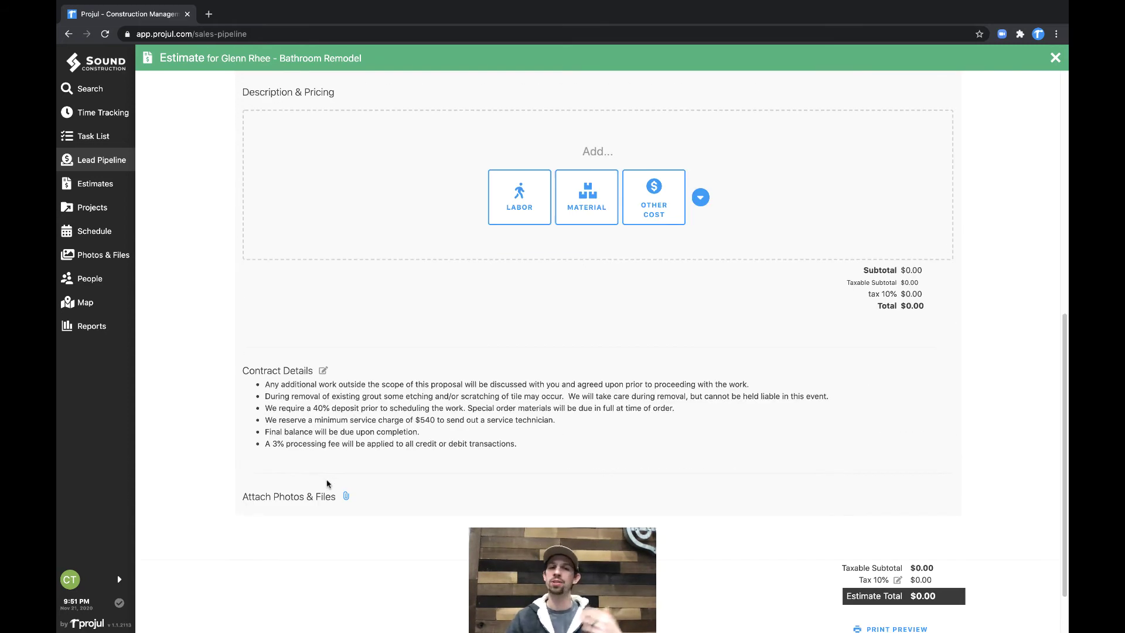
# Step: Review the Contract Details formatting toolbar, then close Glenn Rhee's estimate
pyautogui.click(323, 371)
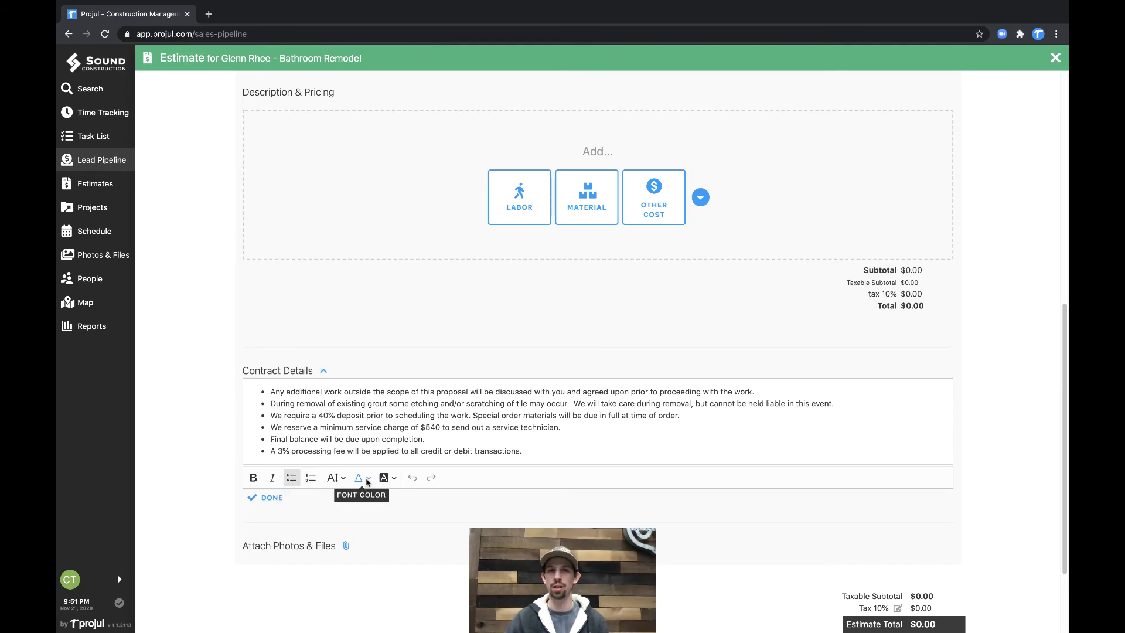
pyautogui.click(325, 371)
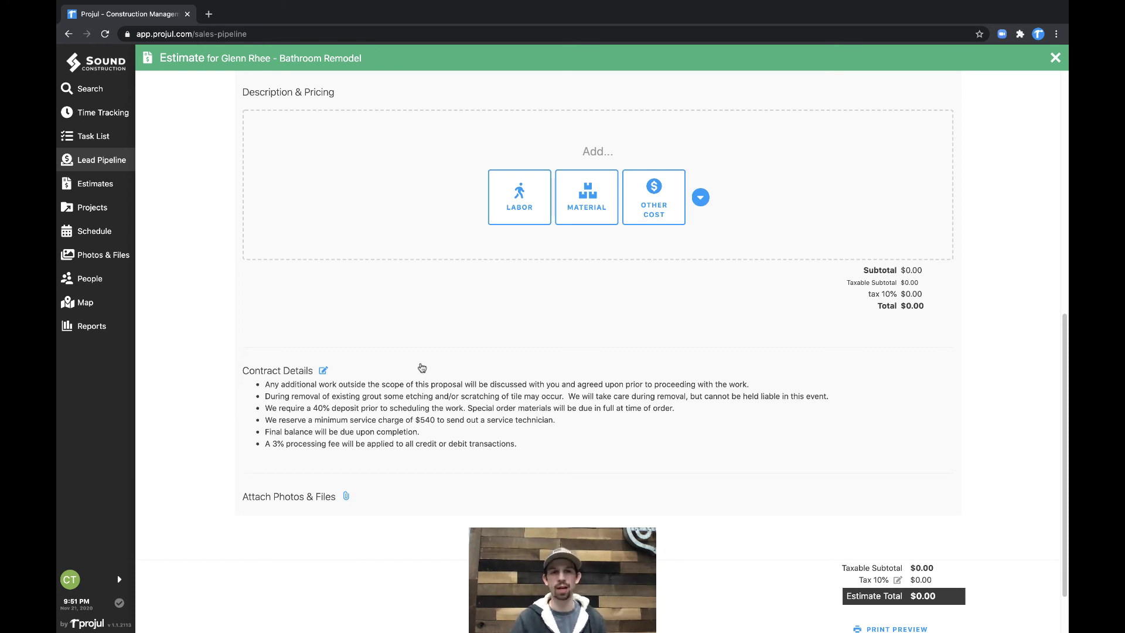
pyautogui.scroll(1, 488, 344)
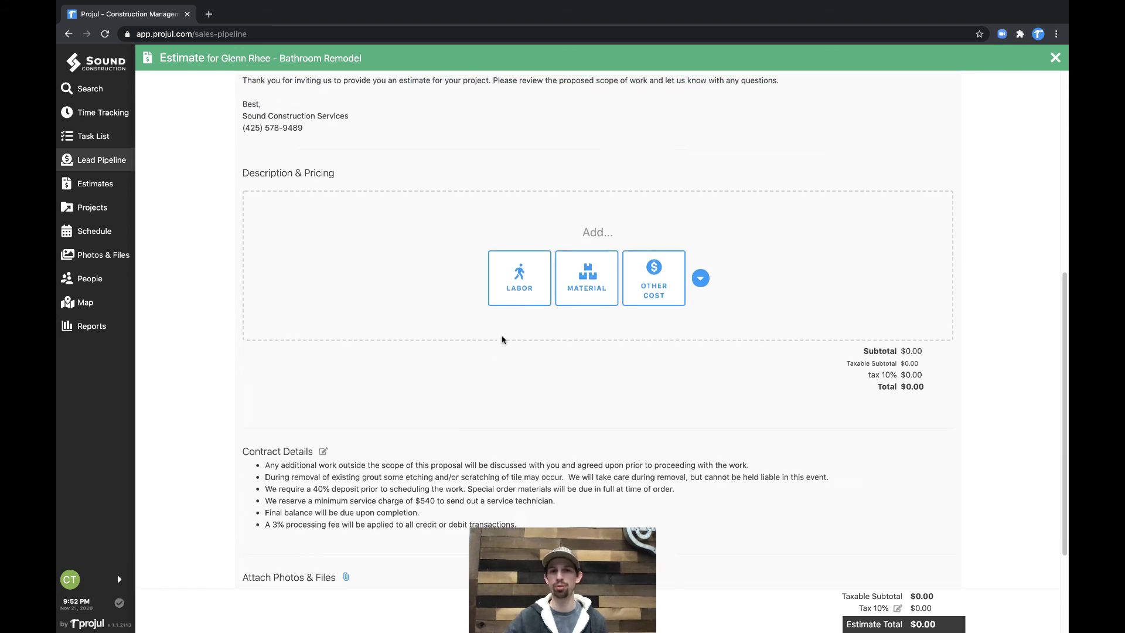
pyautogui.scroll(1, 505, 334)
pyautogui.scroll(2, 510, 331)
pyautogui.scroll(2, 510, 330)
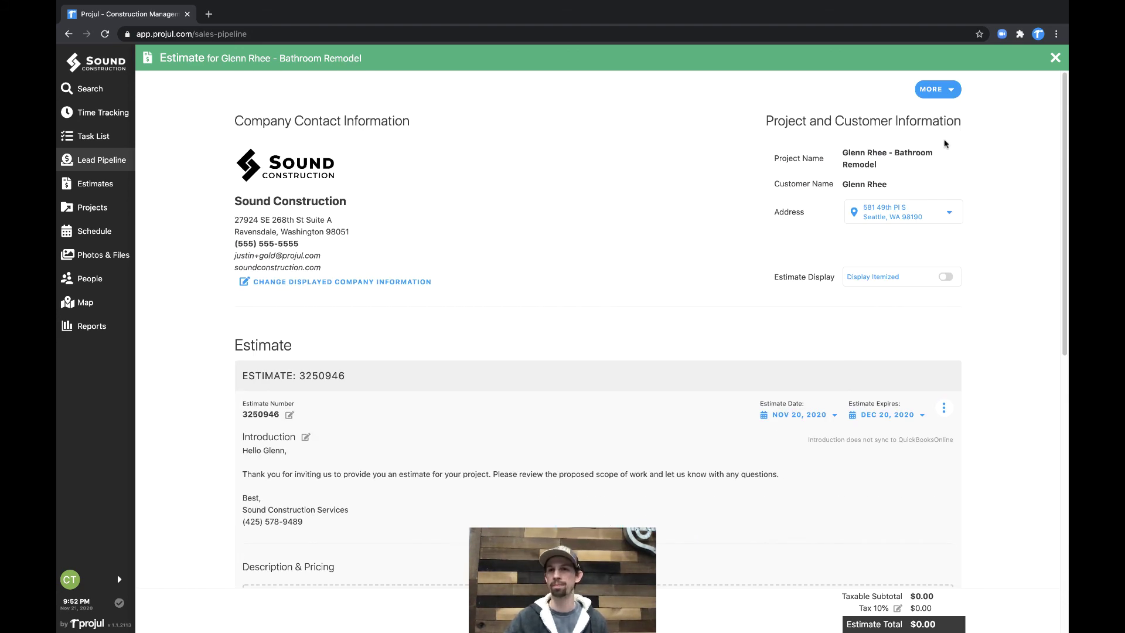
pyautogui.click(1055, 57)
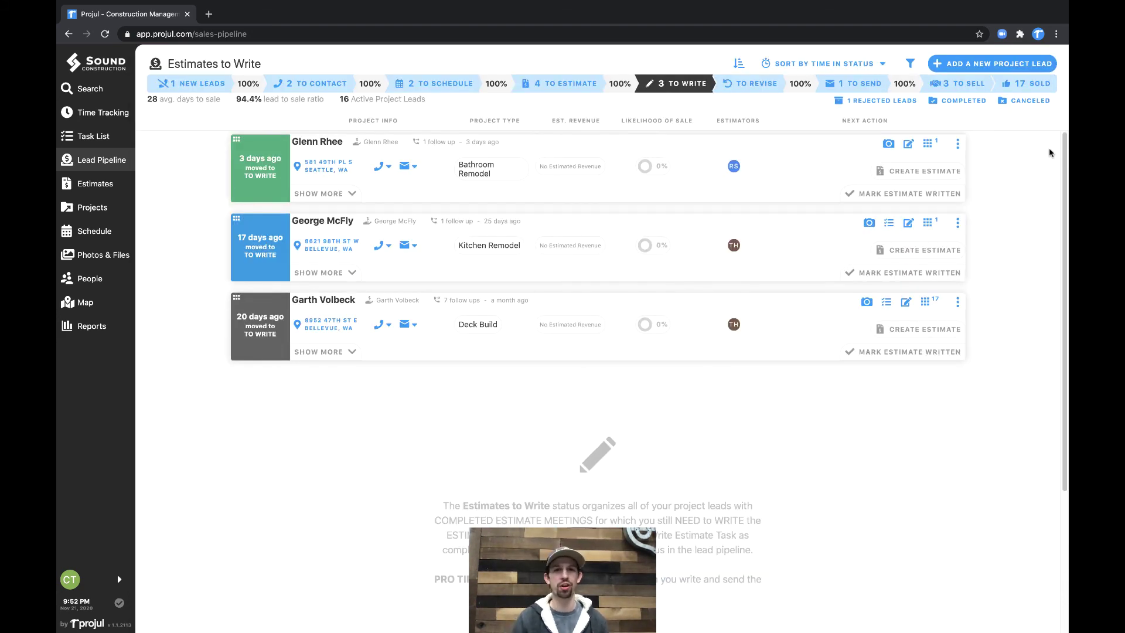